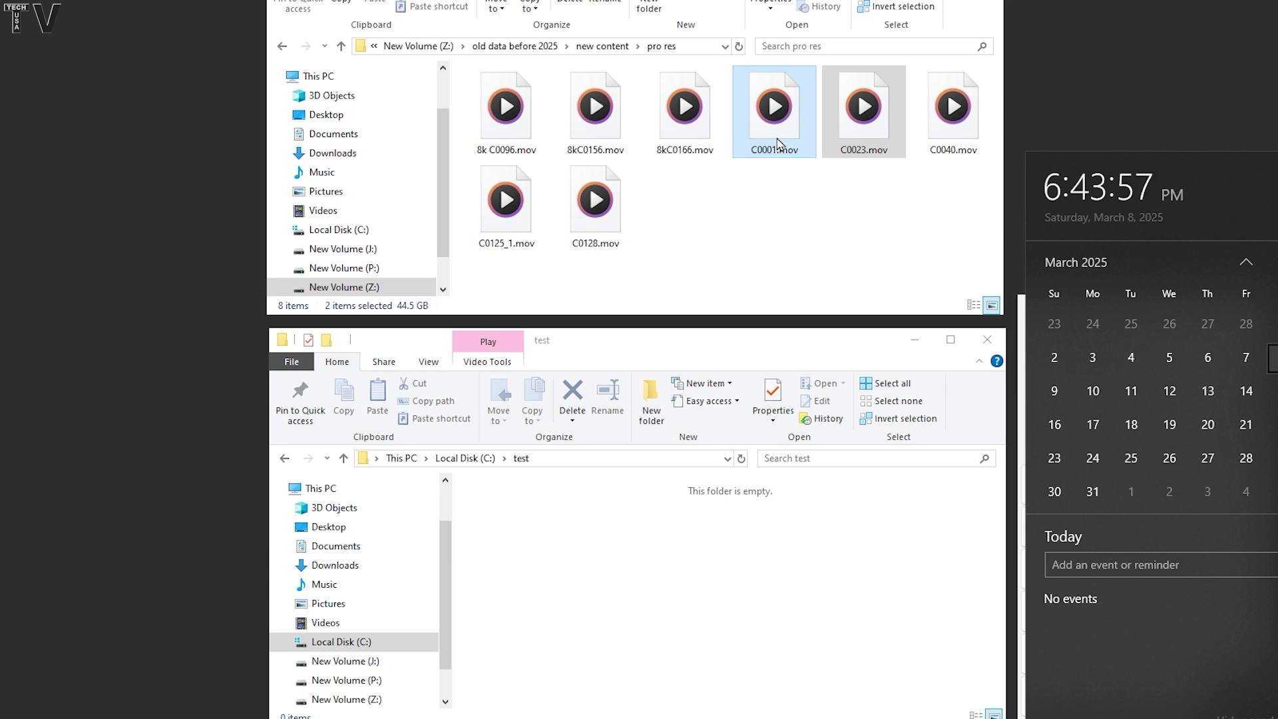
Copy C0001.mov and C0023.mov into C:\test, timing the 44.5 GB transfer with Task Manager and the clock.
left_click_drag(778, 142, 701, 629)
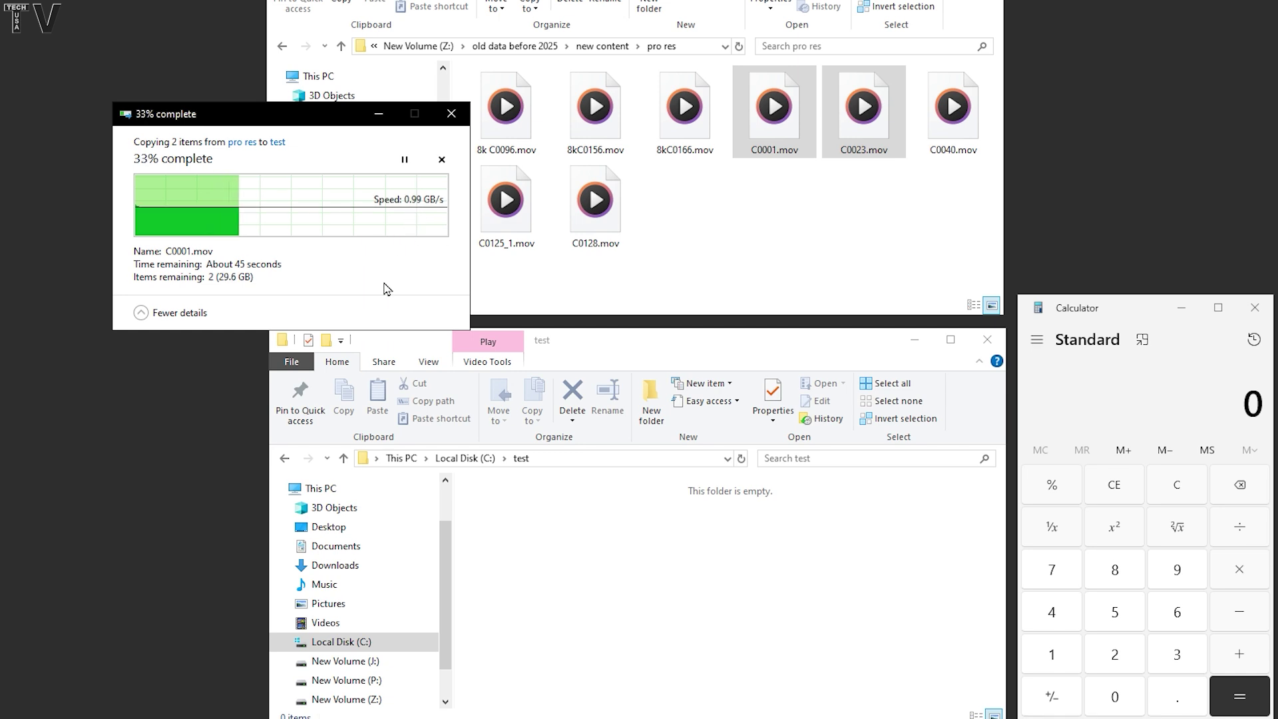
key("ctrl+shift+Escape")
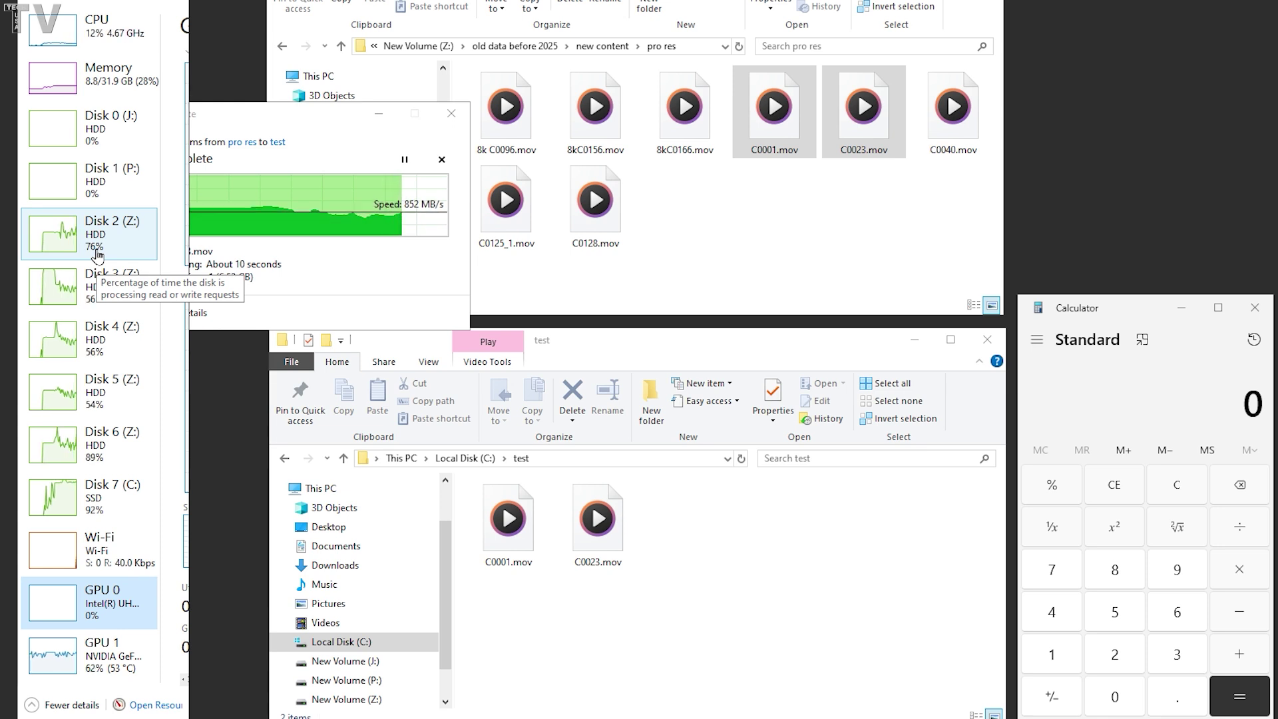
key("super+alt+d")
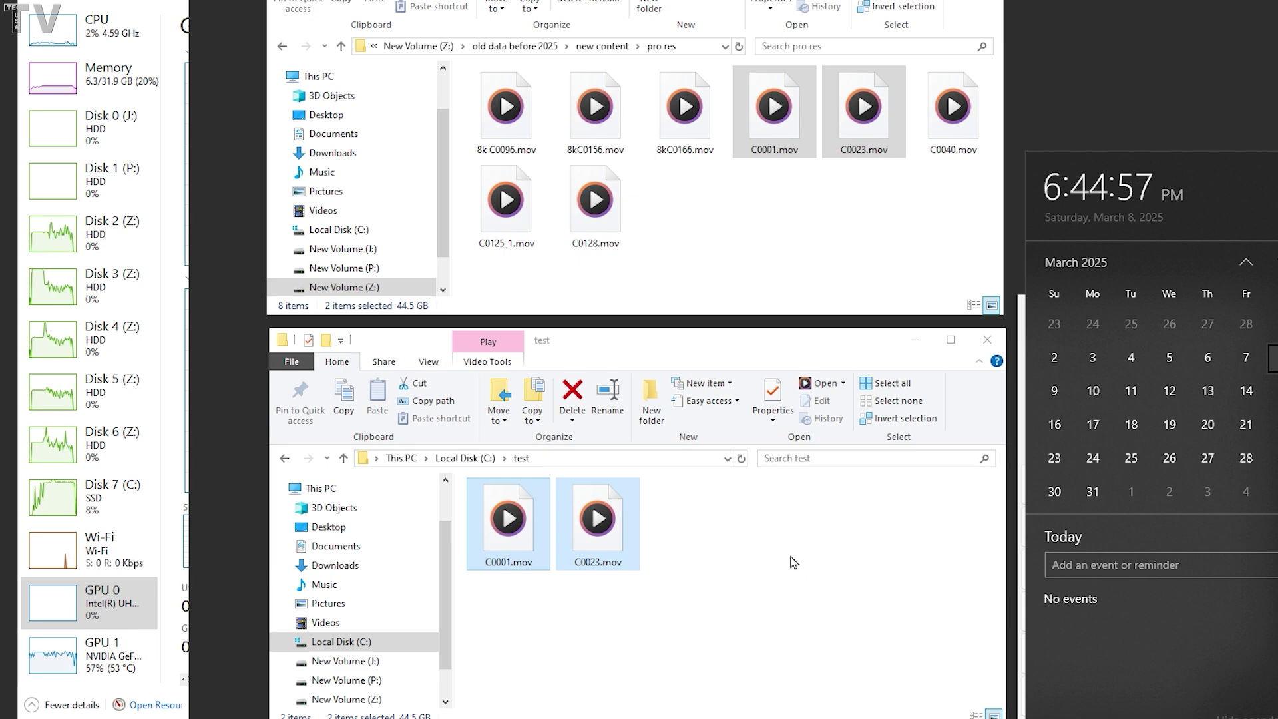
left_click(508, 556)
right_click(504, 534)
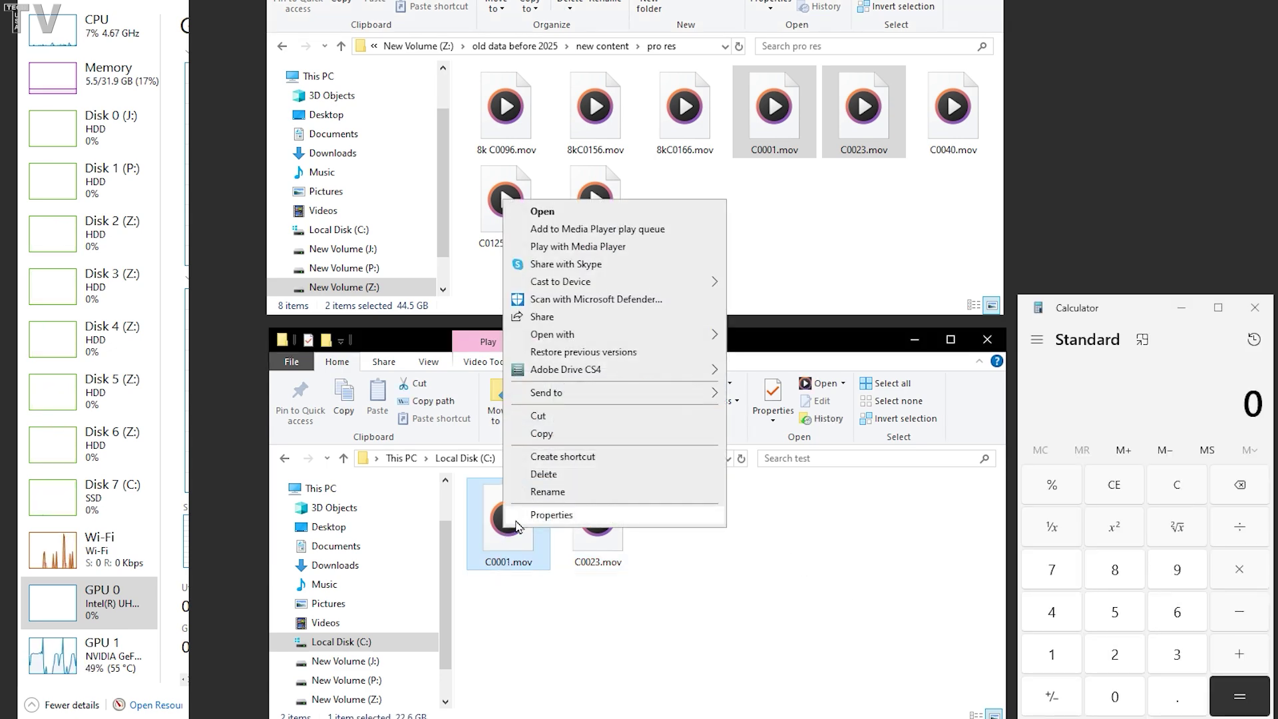
left_click(527, 516)
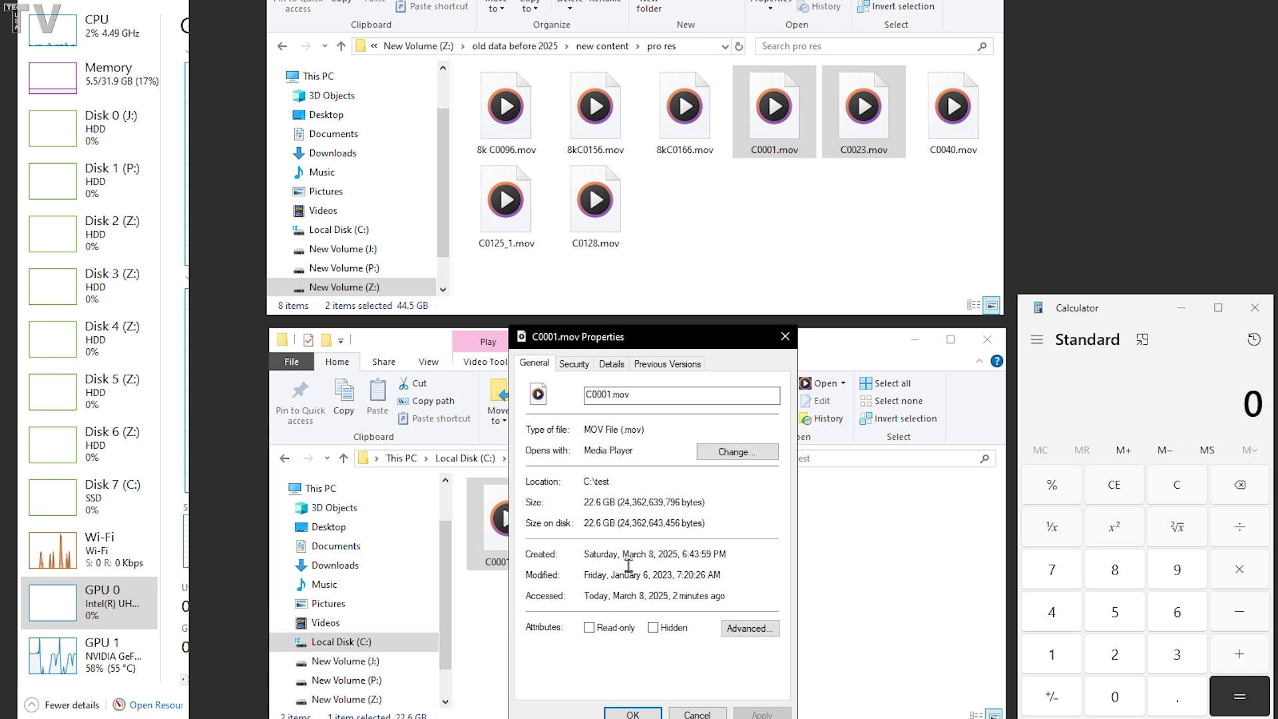
left_click(632, 713)
left_click(616, 546)
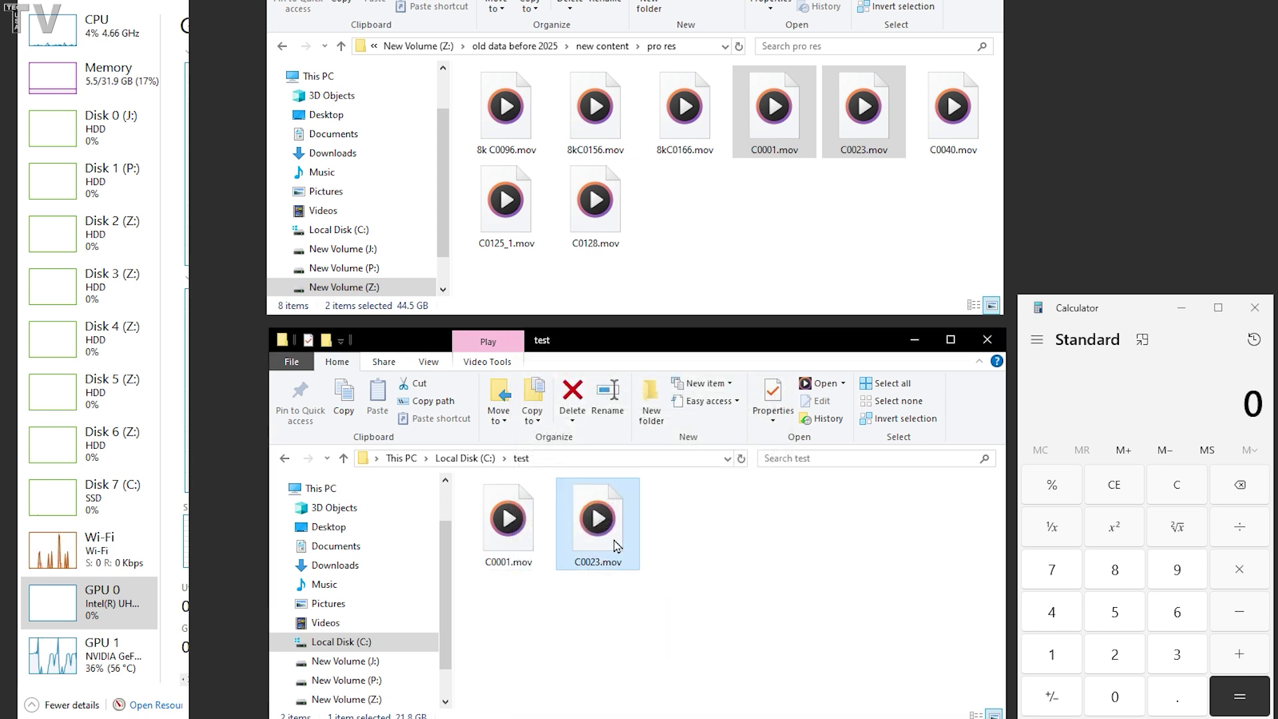
right_click(616, 546)
left_click(651, 536)
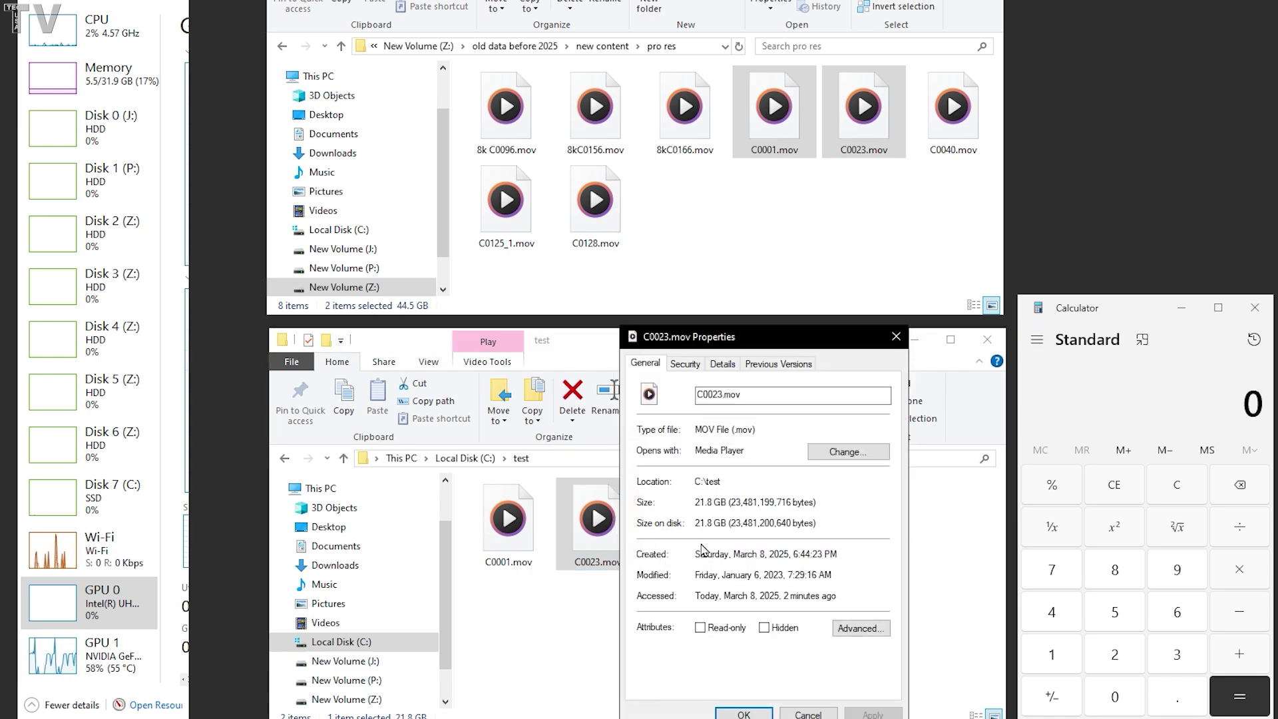
left_click(743, 714)
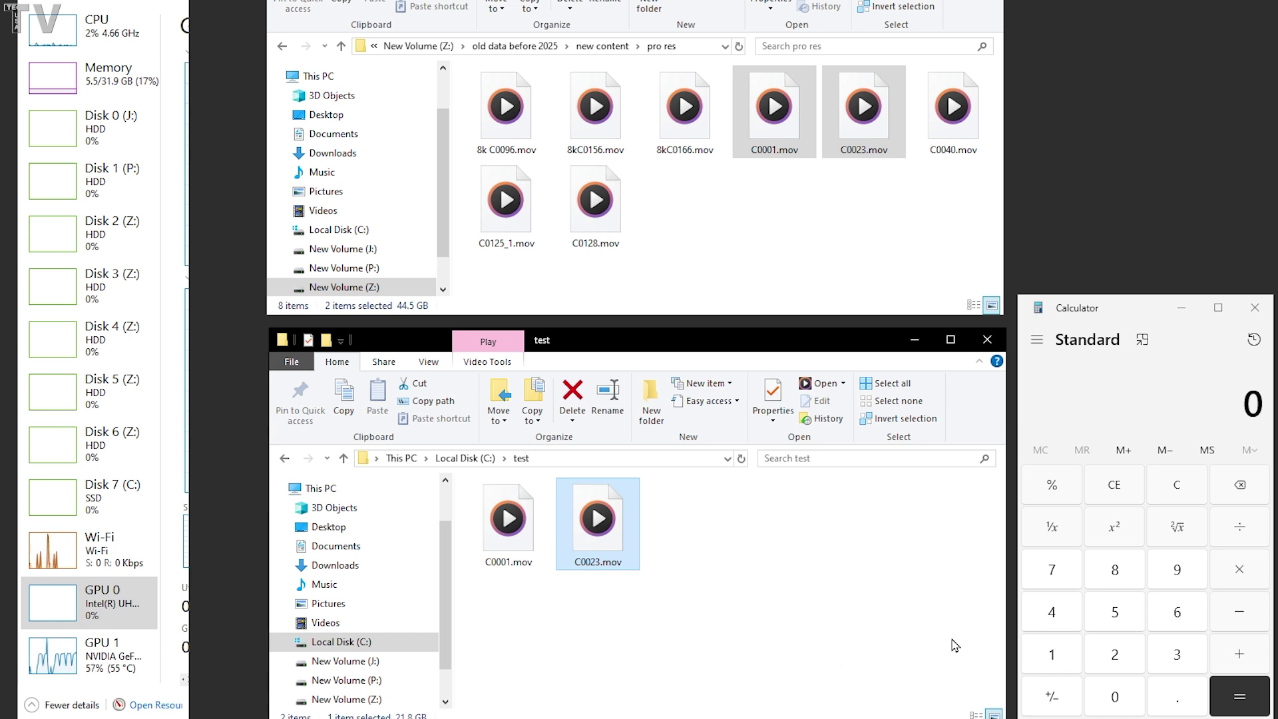
Calculate 45000 ÷ 52 in Calculator, getting 865.38.
left_click(1054, 623)
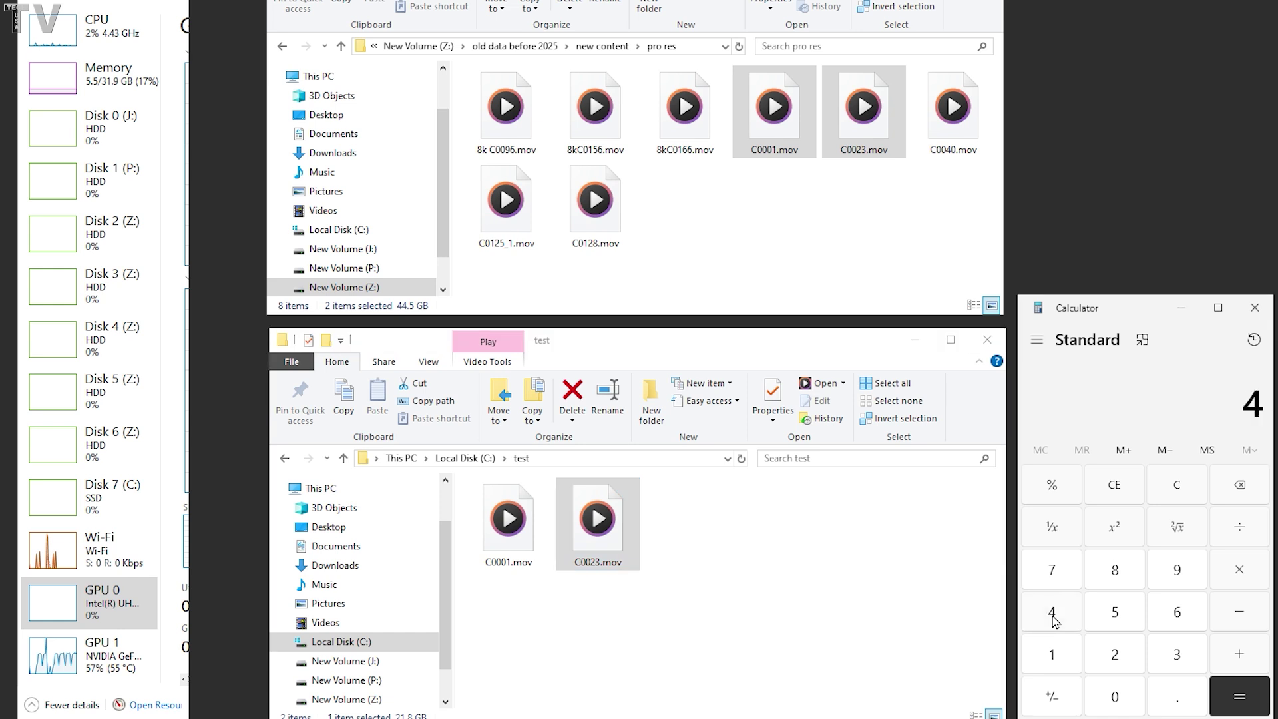
left_click(1113, 616)
double_click(1103, 705)
left_click(1103, 706)
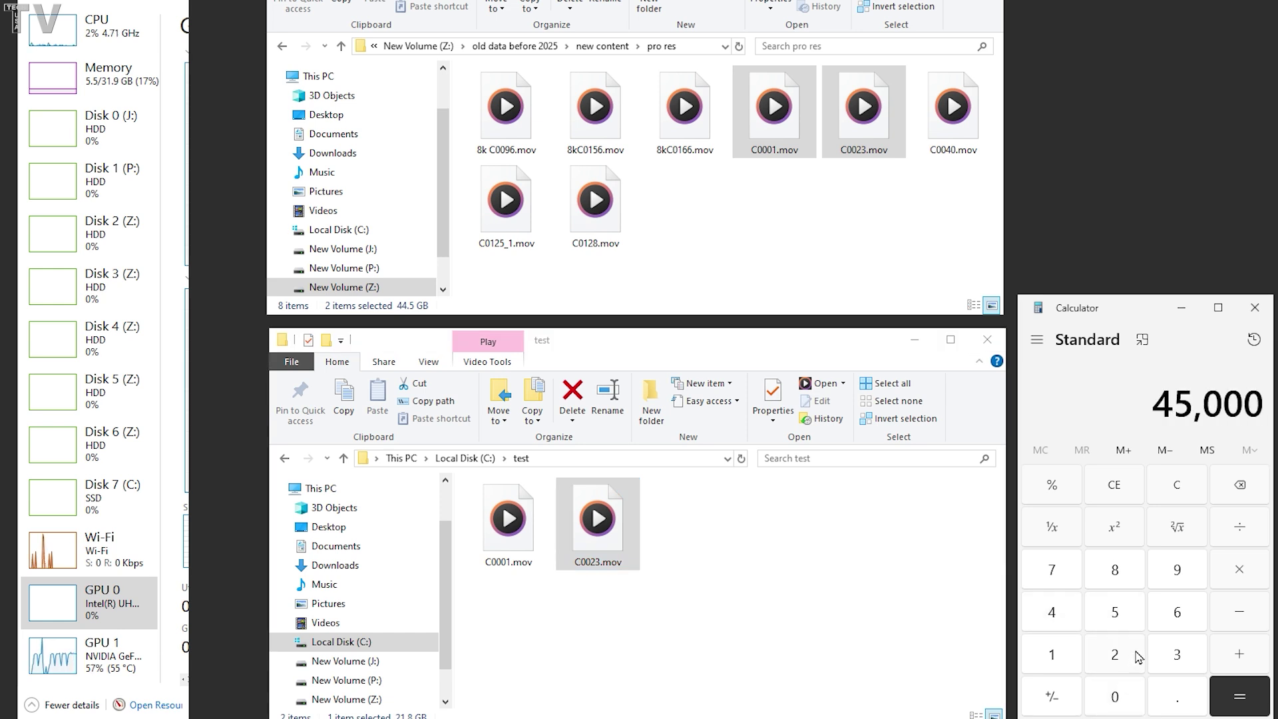
left_click(1242, 528)
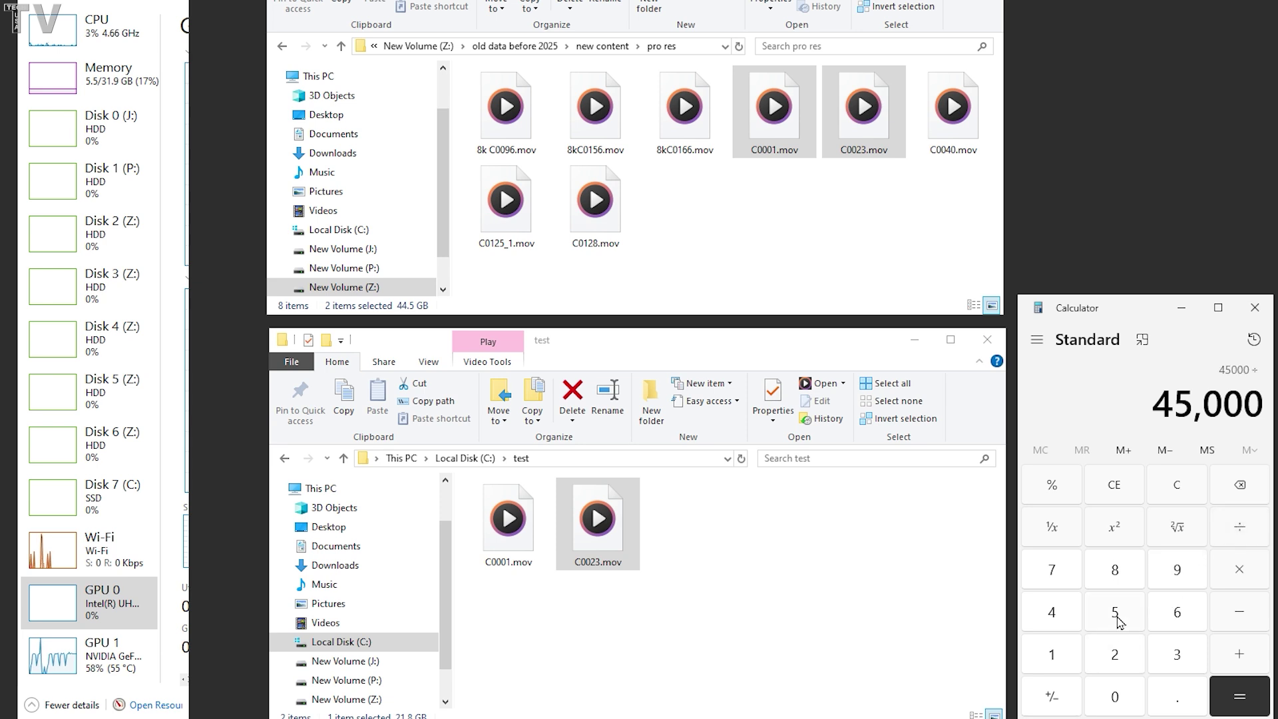
left_click(1116, 611)
left_click(1116, 651)
left_click(1234, 699)
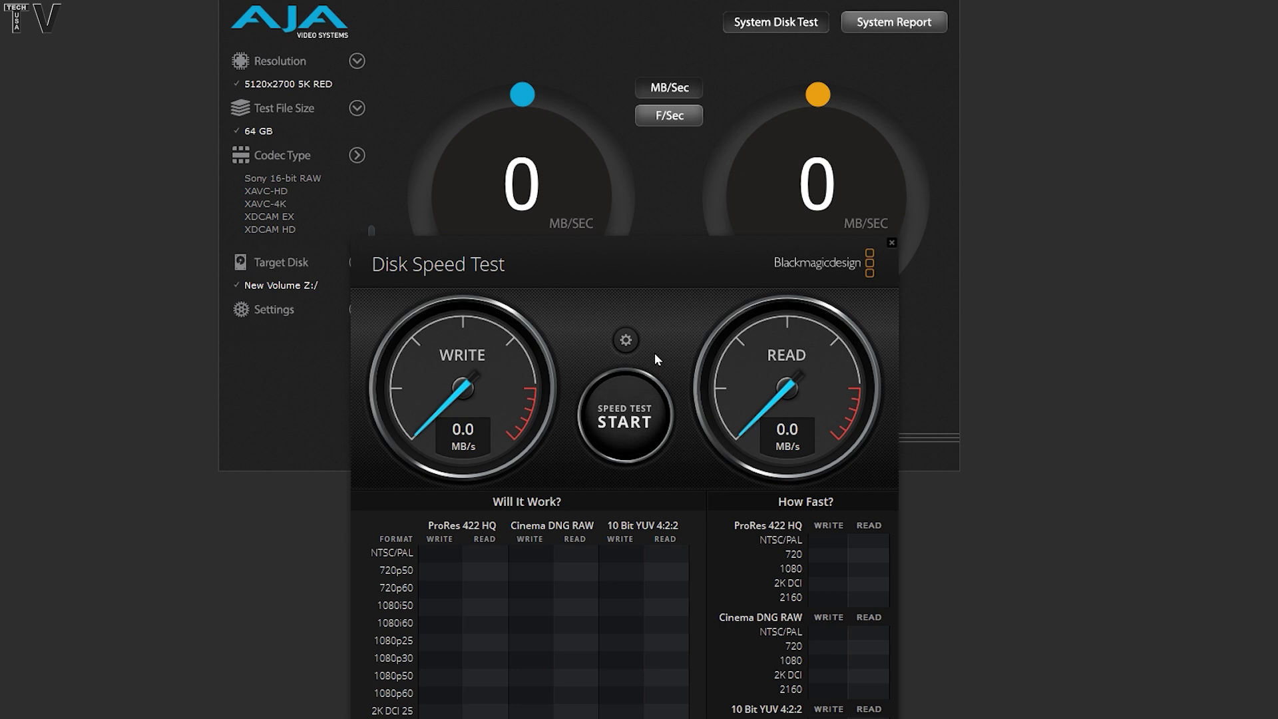
Run a Blackmagic speed test on C:\test, measuring 2564.6 MB/s write and 2825.4 MB/s read.
left_click(627, 338)
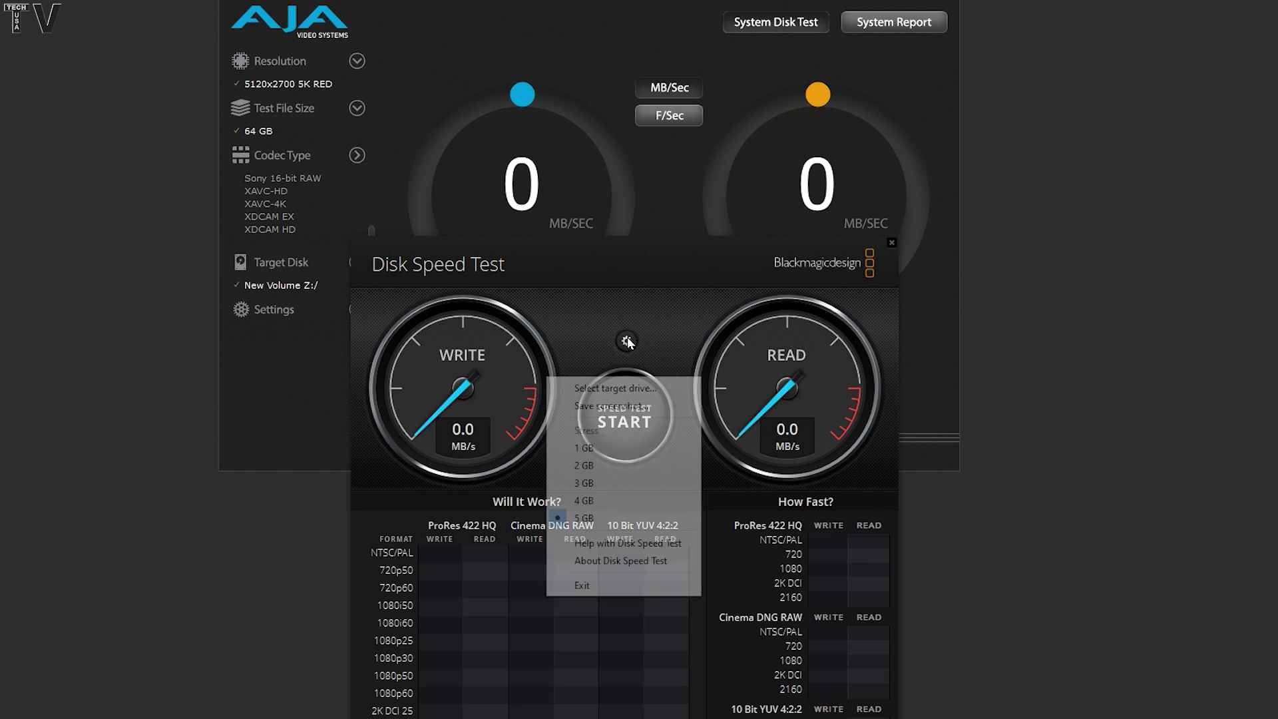
left_click(626, 390)
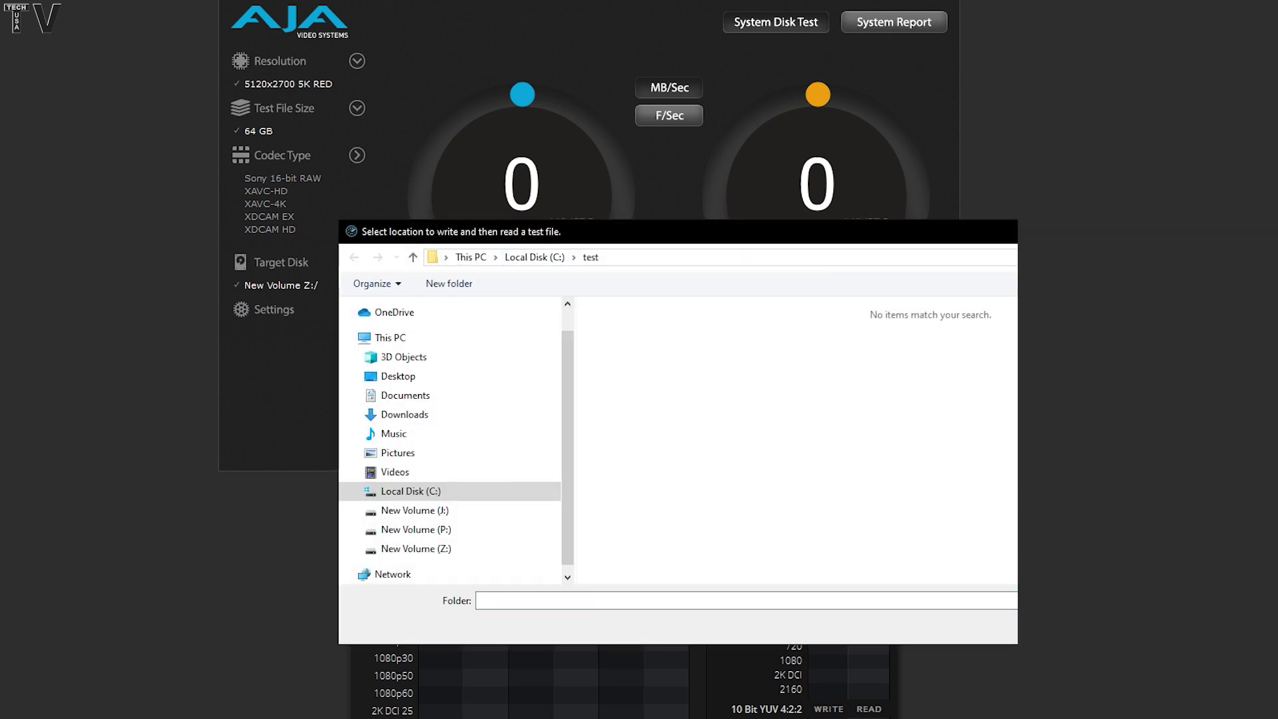
key("Return")
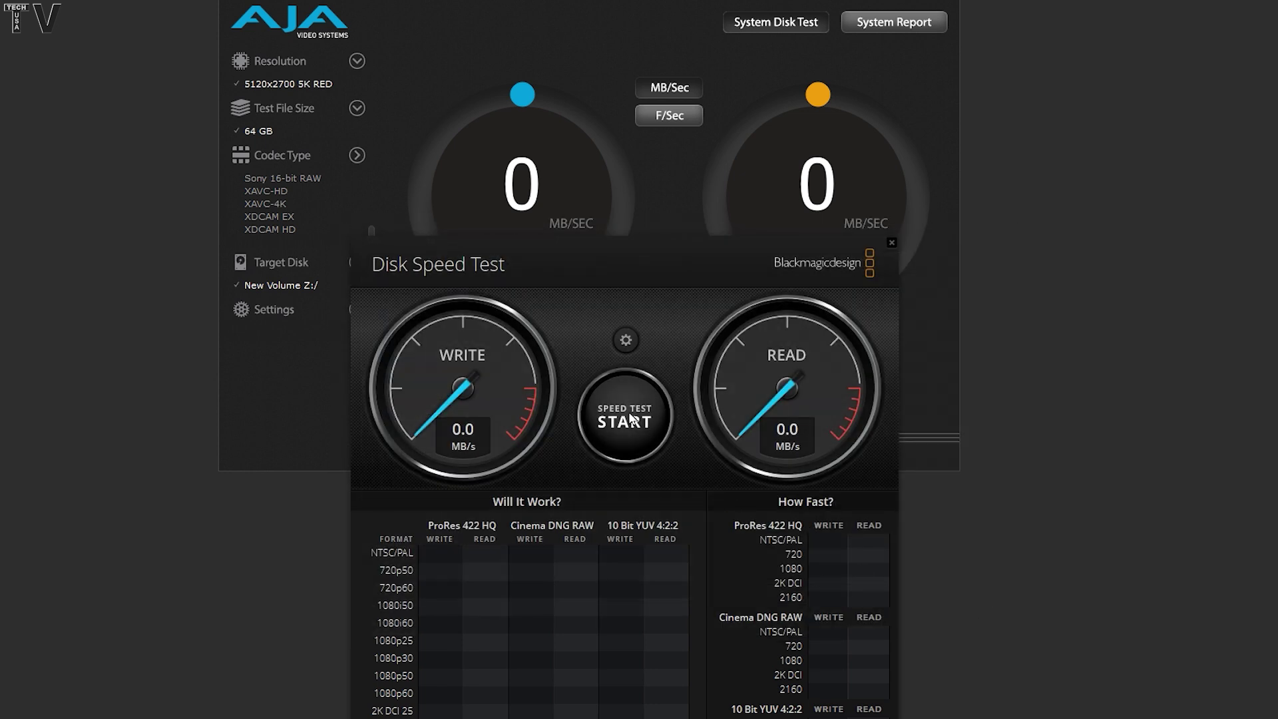
left_click(631, 419)
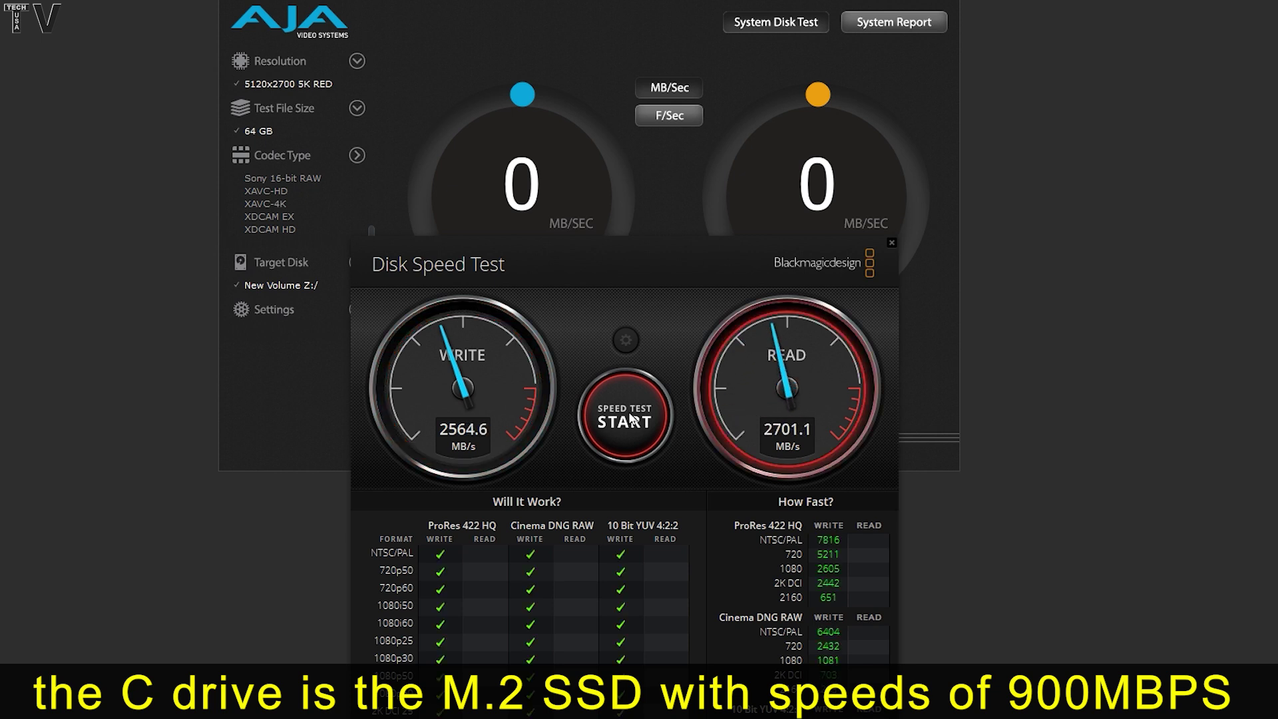
left_click(631, 419)
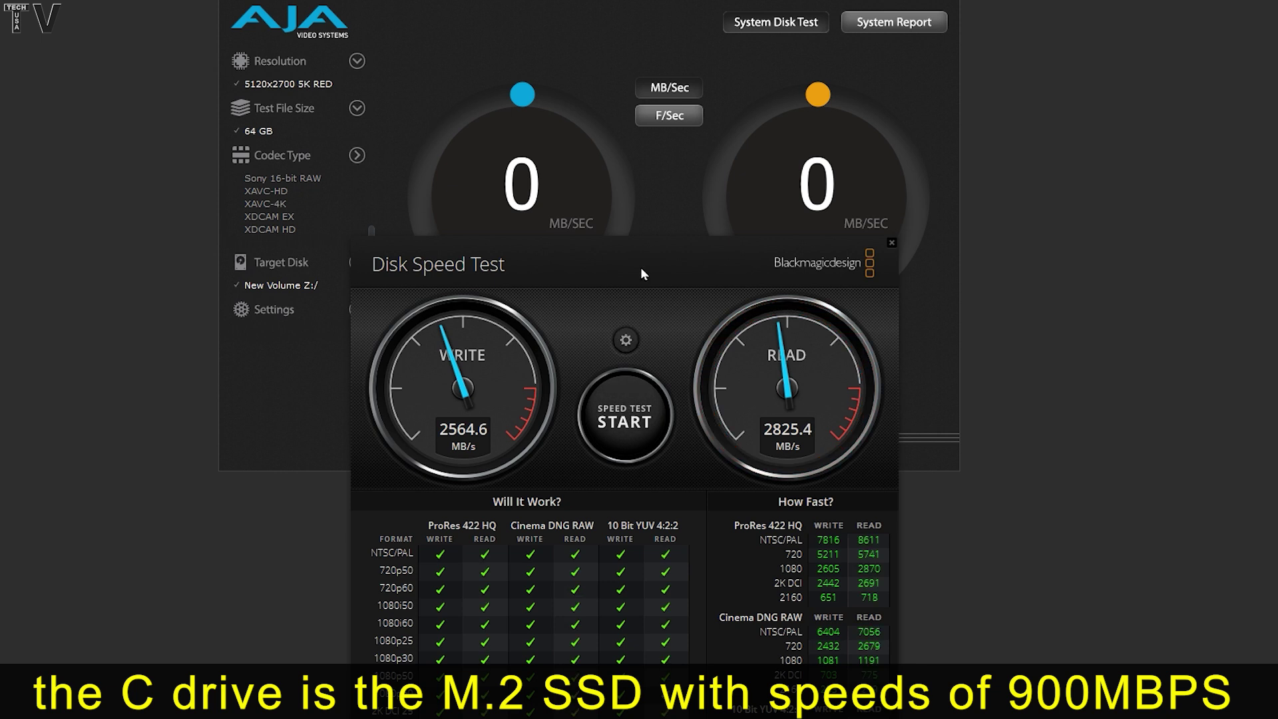
left_click(627, 342)
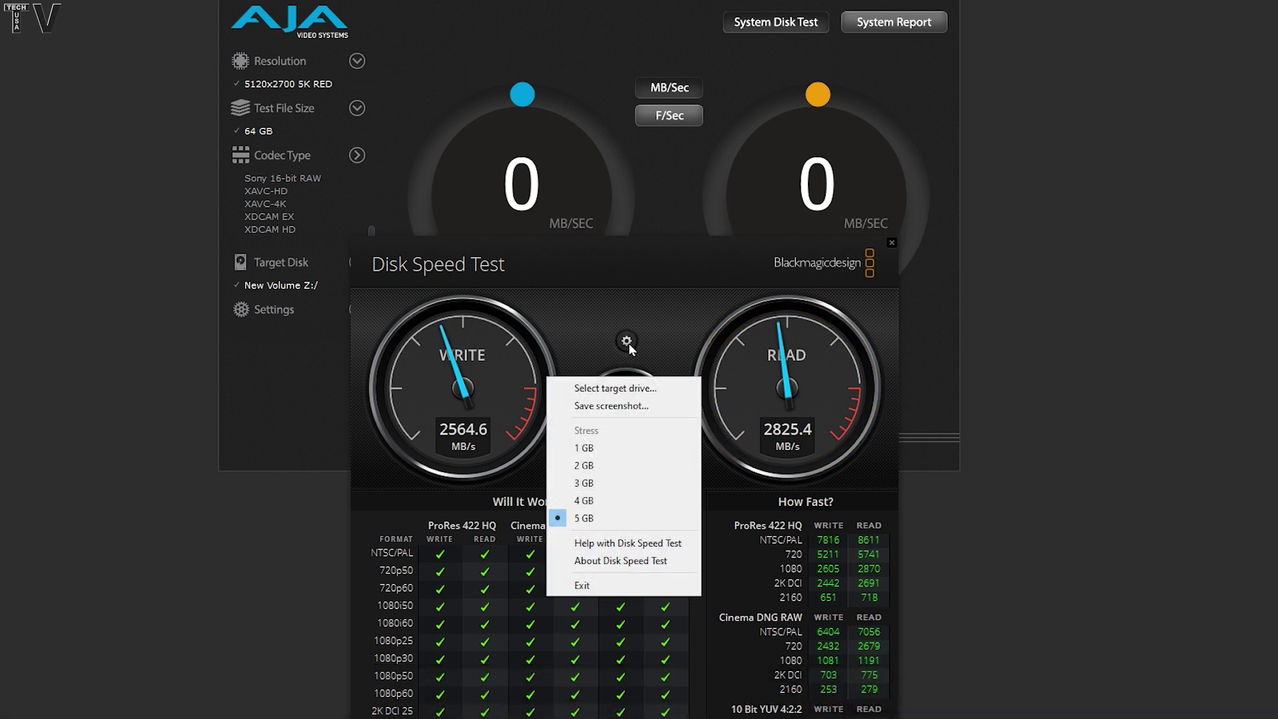
Retarget the speed test to the hard drive test folder on New Volume (Z:) and start it.
left_click(627, 388)
left_click(438, 550)
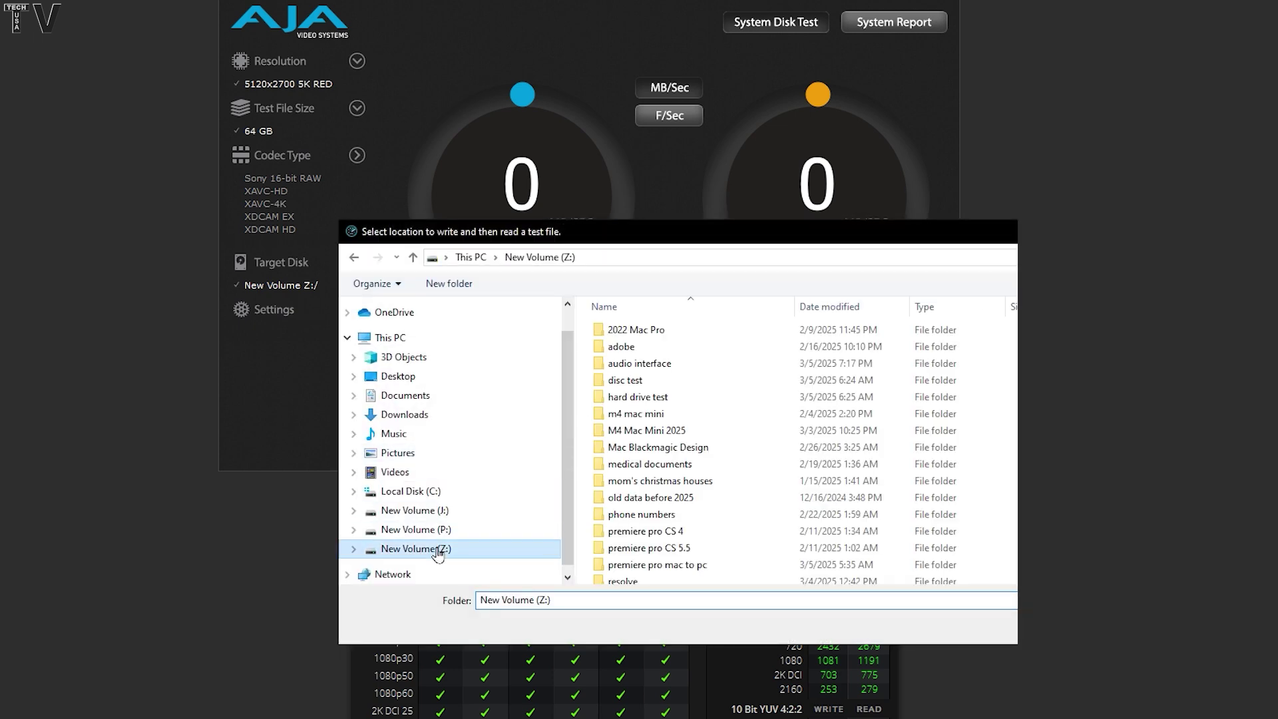
left_click(674, 397)
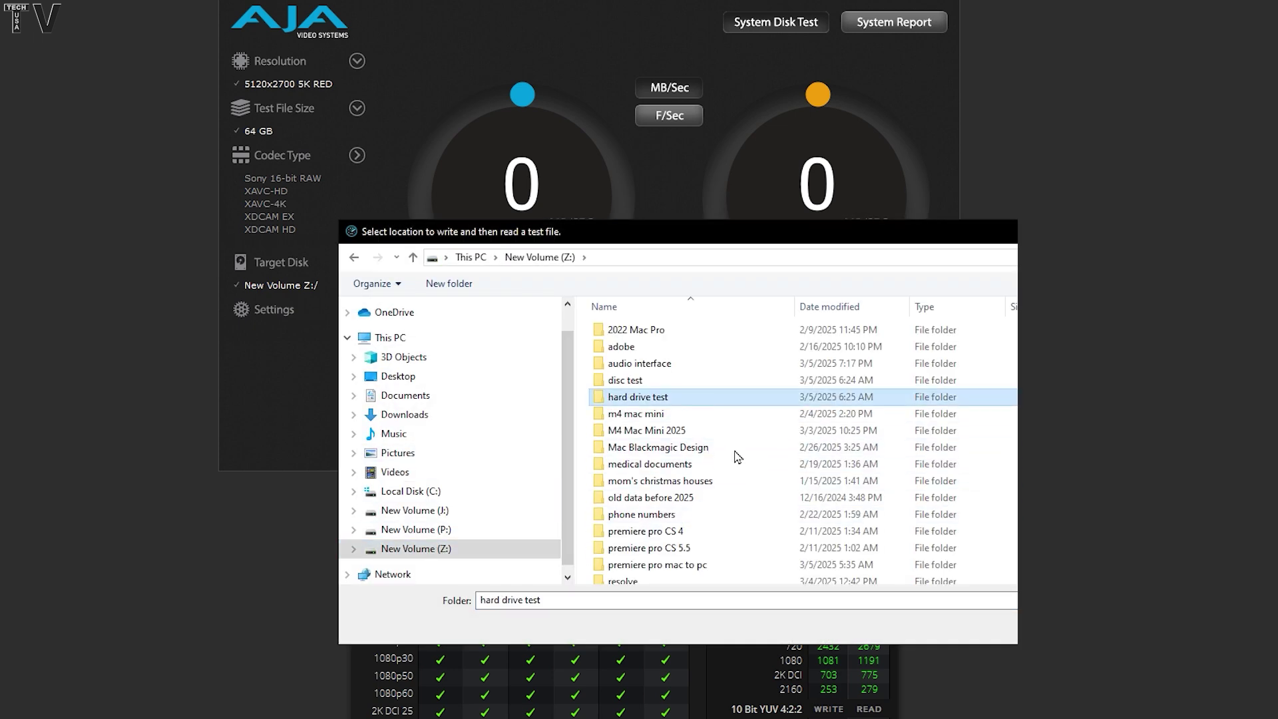
key("Return")
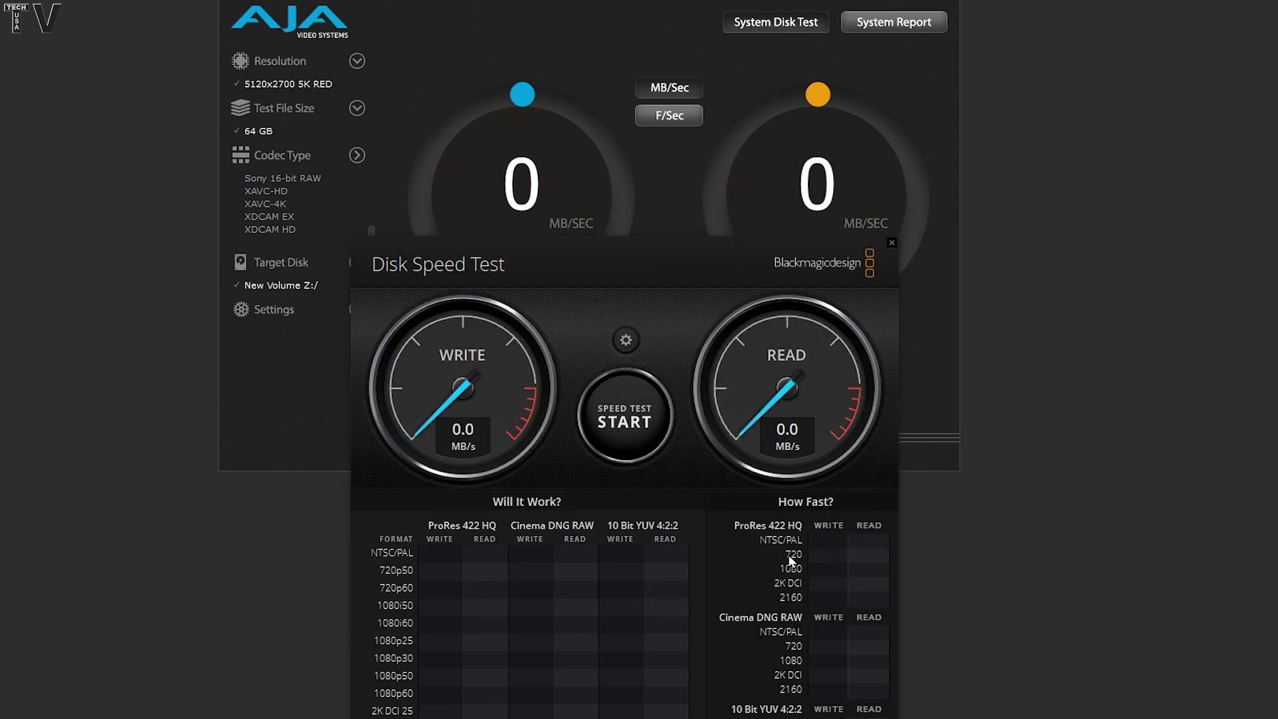
left_click(629, 421)
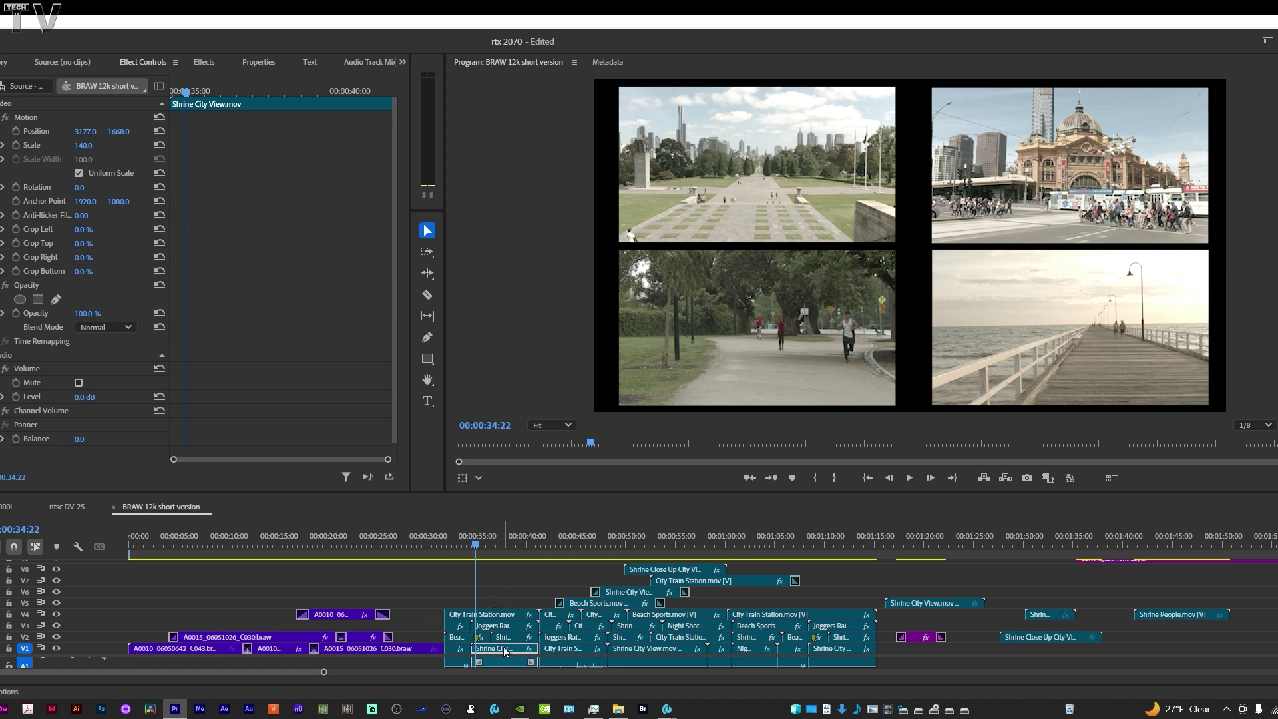
left_click(504, 648)
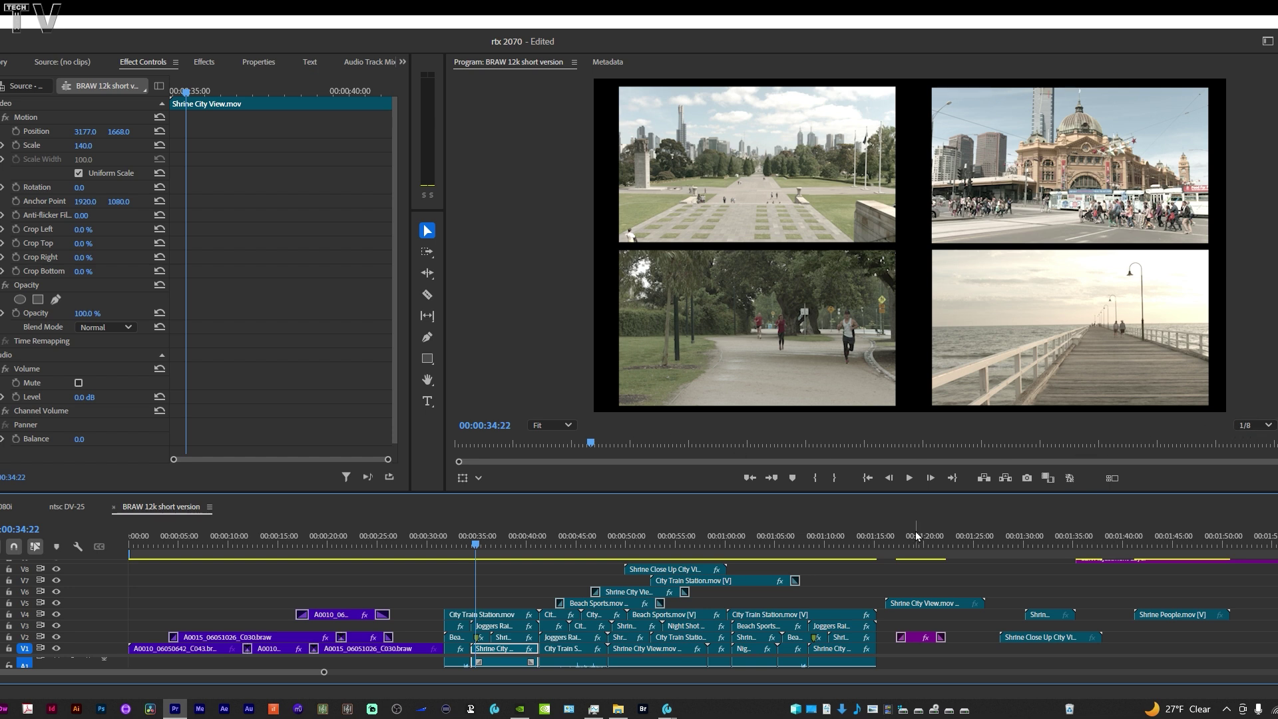
left_click(553, 539)
Scrub the BRAW 12k short version sequence through its split-screen section toward 00:01:10:10.
left_click_drag(553, 536, 607, 545)
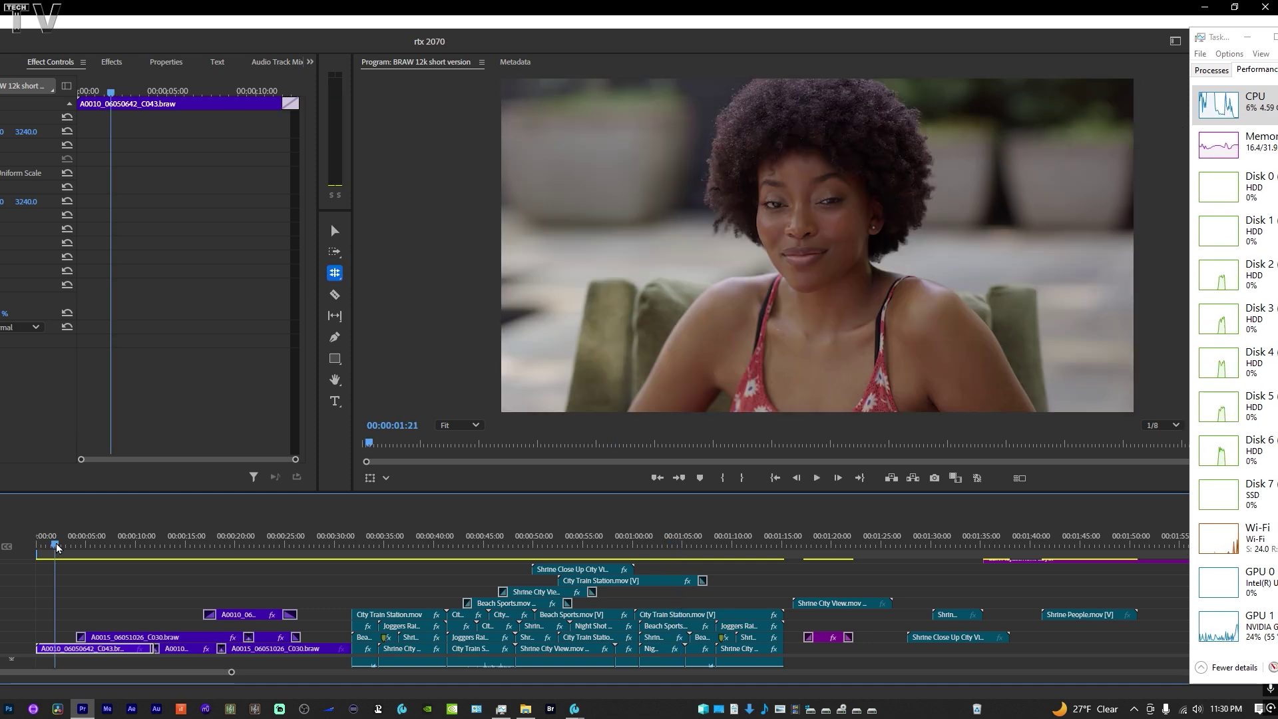
Scrub back through the sequence opening with its picture-in-picture BRAW clips up to 00:00:18:04.
left_click_drag(57, 547, 293, 557)
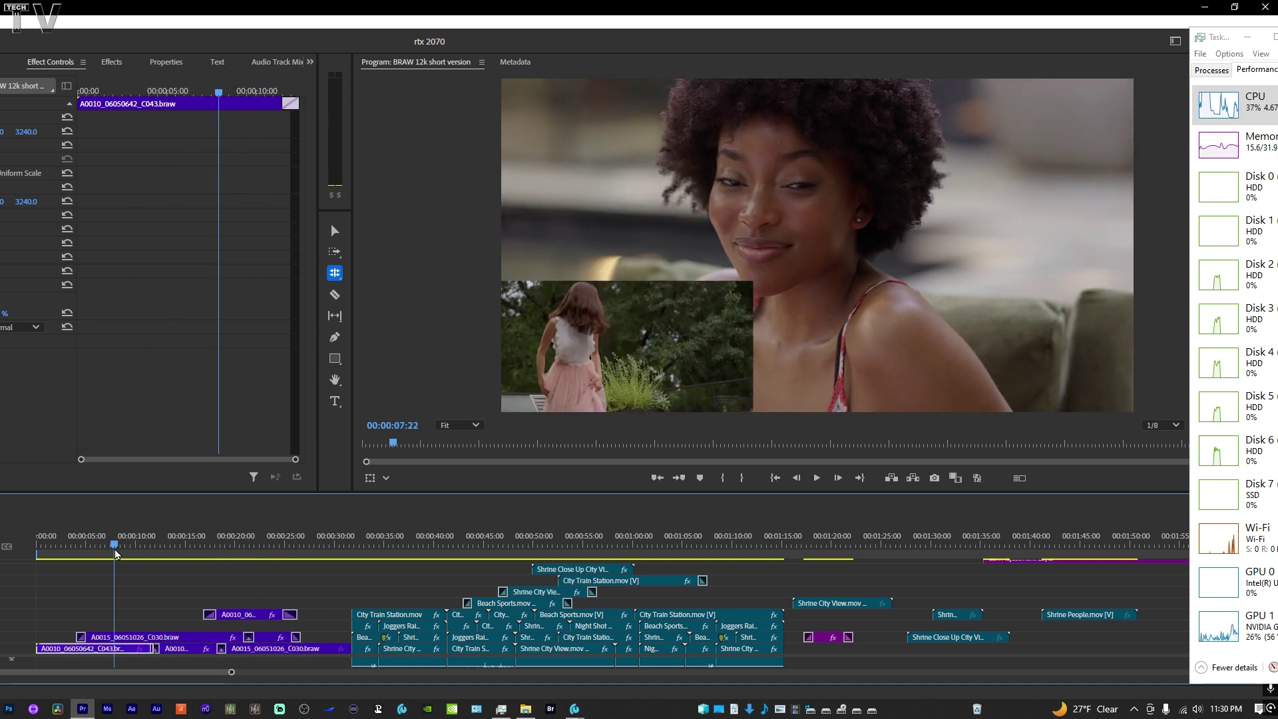